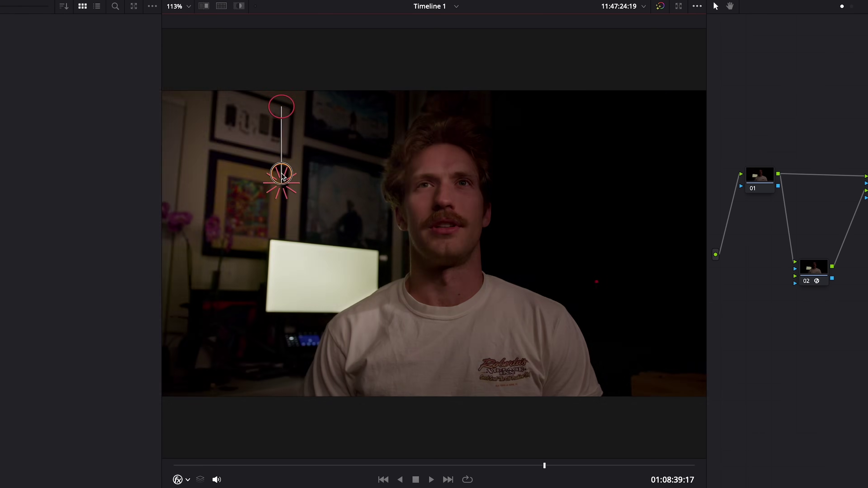
Step: Sweep the Relight light source across the dark clip in the viewer to preview its effect
{"action": "left_click_drag", "start_coordinate": [576, 101], "coordinate": [578, 2]}
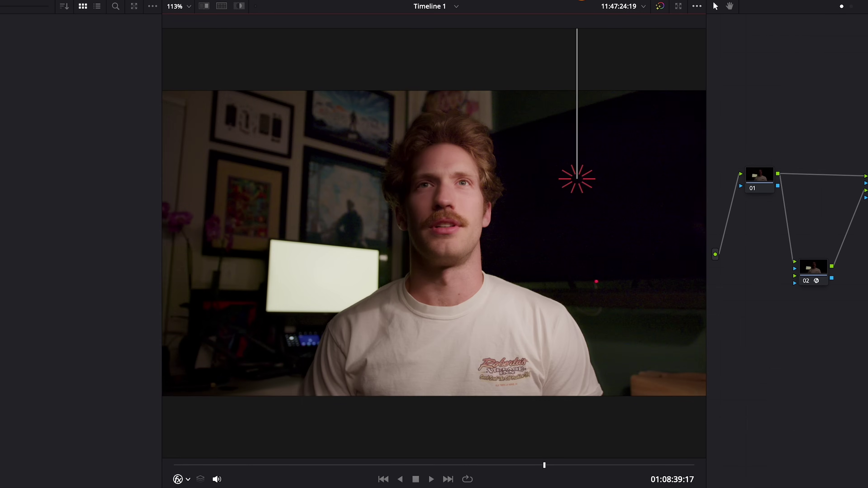
{"action": "left_click_drag", "start_coordinate": [577, 179], "coordinate": [299, 291]}
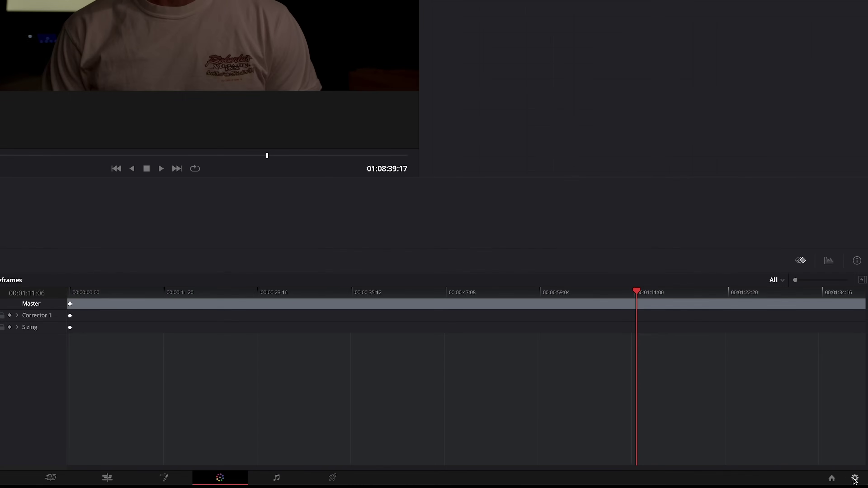
{"action": "left_click", "coordinate": [858, 484]}
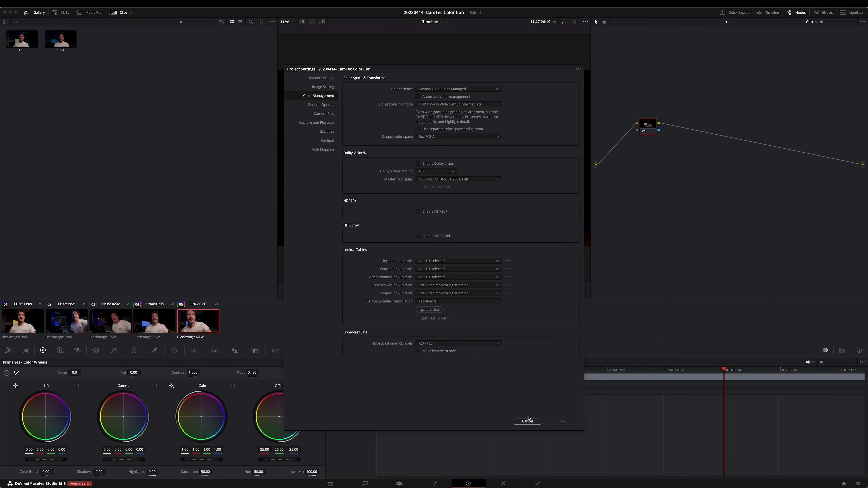
{"action": "left_click", "coordinate": [528, 421]}
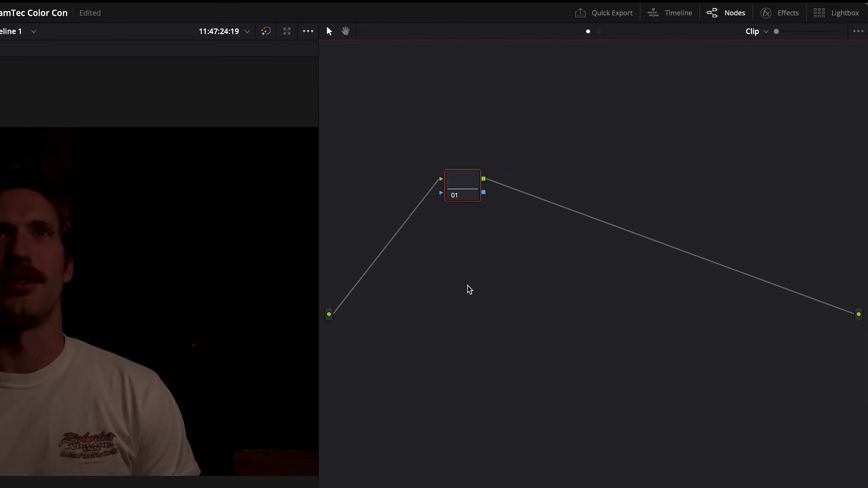
Step: Add two serial nodes after node 01 to make a three-node chain, 01–03
{"action": "right_click", "coordinate": [667, 95]}
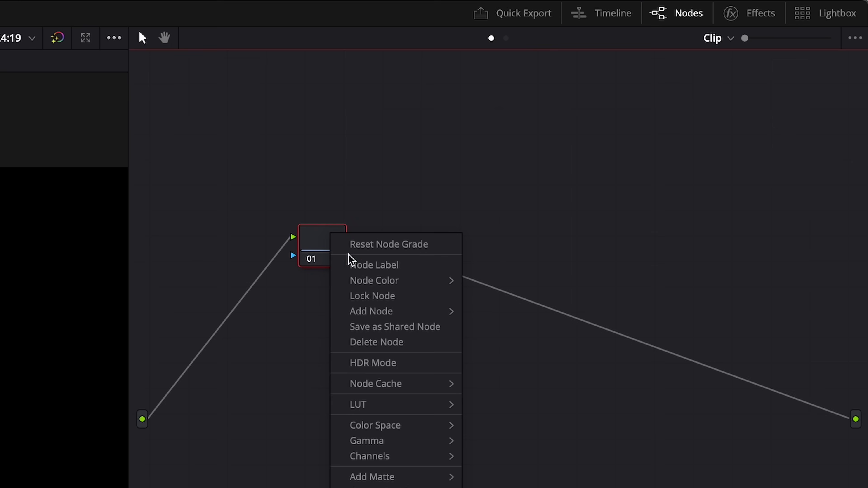
{"action": "mouse_move", "coordinate": [392, 313]}
{"action": "left_click", "coordinate": [485, 312]}
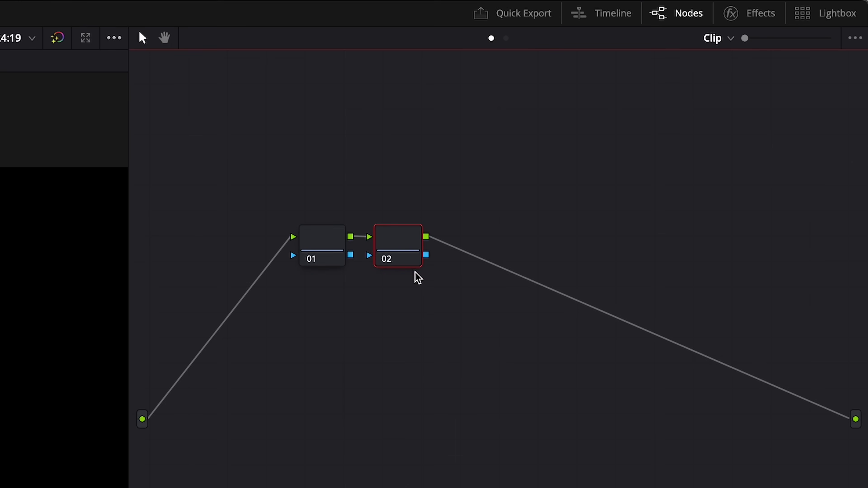
{"action": "right_click", "coordinate": [402, 245]}
{"action": "mouse_move", "coordinate": [458, 322]}
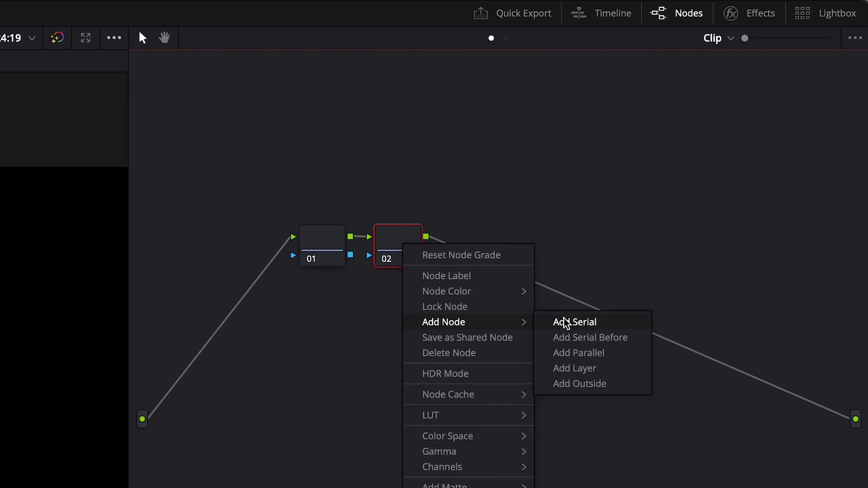
{"action": "left_click", "coordinate": [562, 324]}
{"action": "left_click_drag", "start_coordinate": [520, 357], "coordinate": [443, 236]}
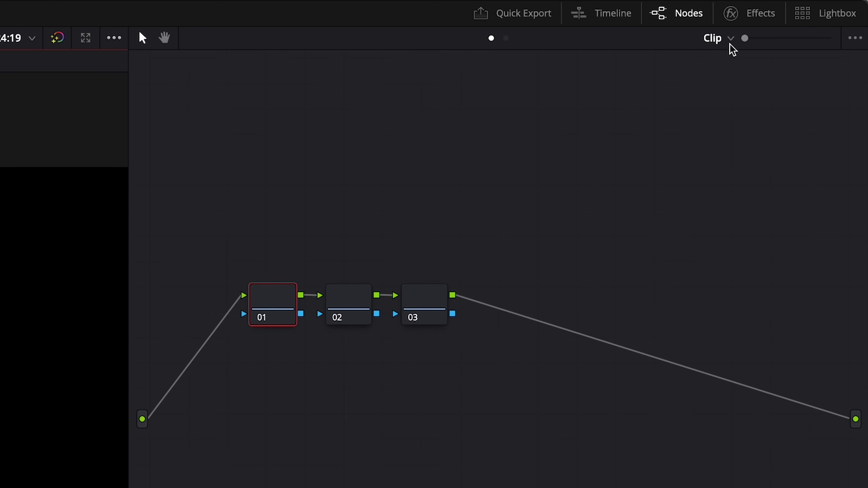
Step: Search the Effects library for 'rel' and drop Relight onto node 02
{"action": "left_click", "coordinate": [742, 16]}
{"action": "left_click", "coordinate": [691, 69]}
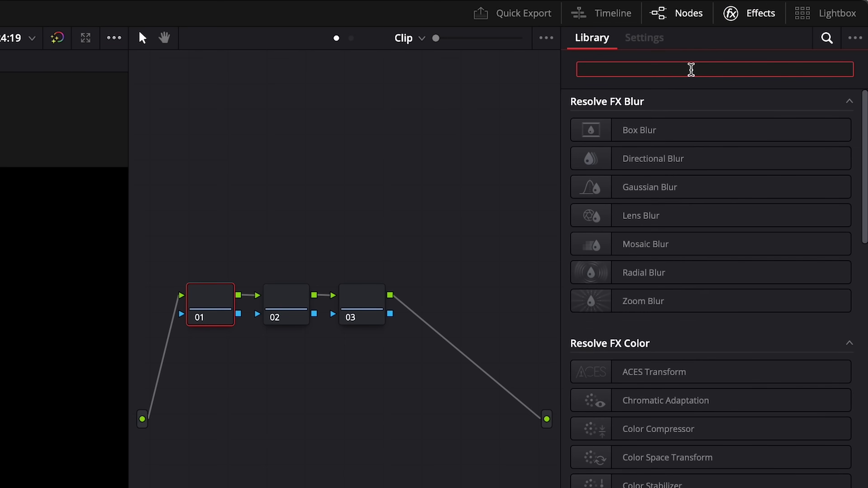
{"action": "type", "text": "rel"}
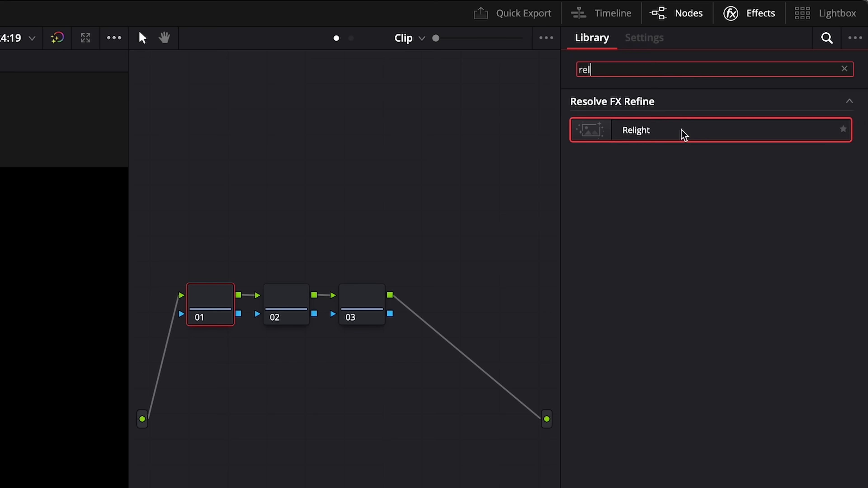
{"action": "left_click_drag", "start_coordinate": [681, 132], "coordinate": [298, 313]}
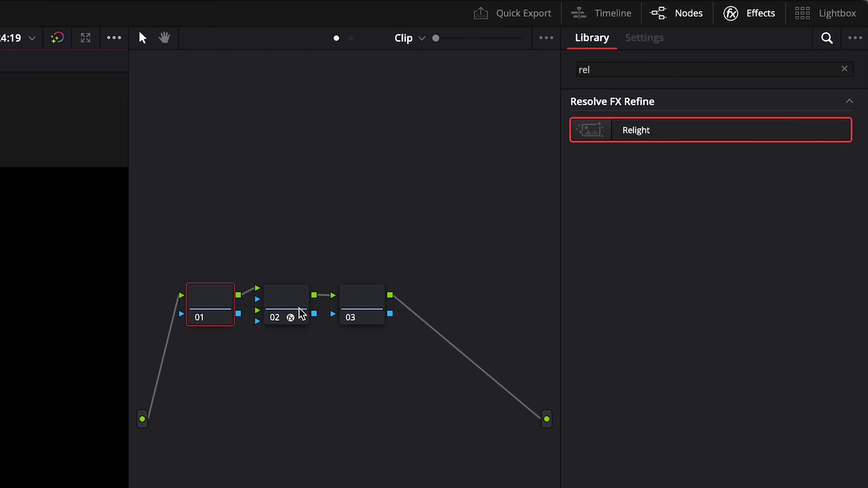
{"action": "left_click_drag", "start_coordinate": [670, 130], "coordinate": [381, 308]}
Step: Add Relight to node 03, move node 02 lower, and connect node 01 straight into node 03
{"action": "left_click_drag", "start_coordinate": [294, 317], "coordinate": [289, 347]}
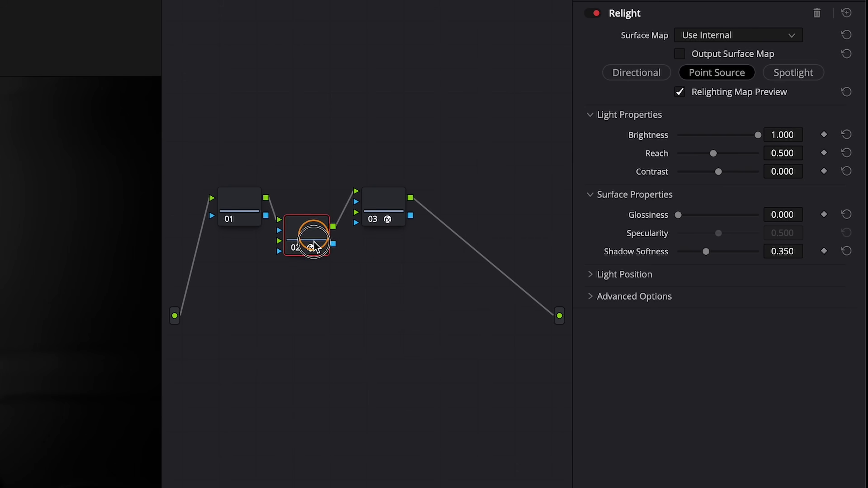
{"action": "left_click_drag", "start_coordinate": [314, 246], "coordinate": [327, 350]}
{"action": "left_click_drag", "start_coordinate": [388, 204], "coordinate": [427, 210]}
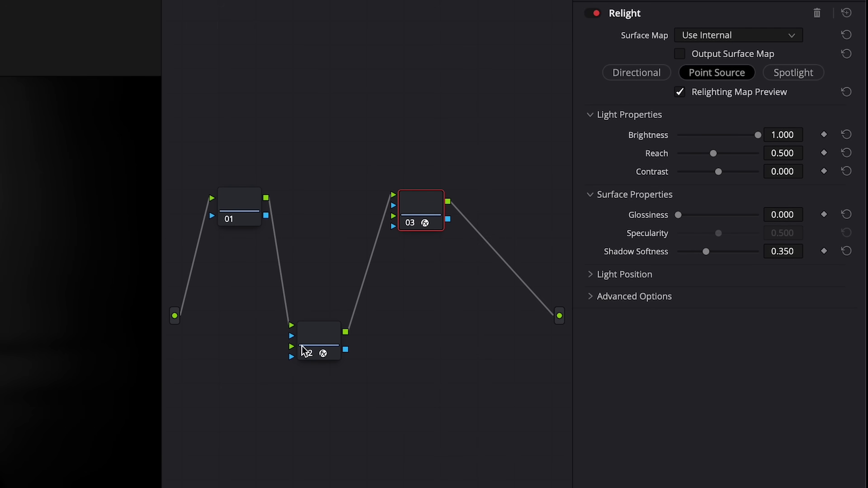
{"action": "left_click_drag", "start_coordinate": [267, 197], "coordinate": [393, 195]}
{"action": "left_click_drag", "start_coordinate": [346, 332], "coordinate": [392, 217]}
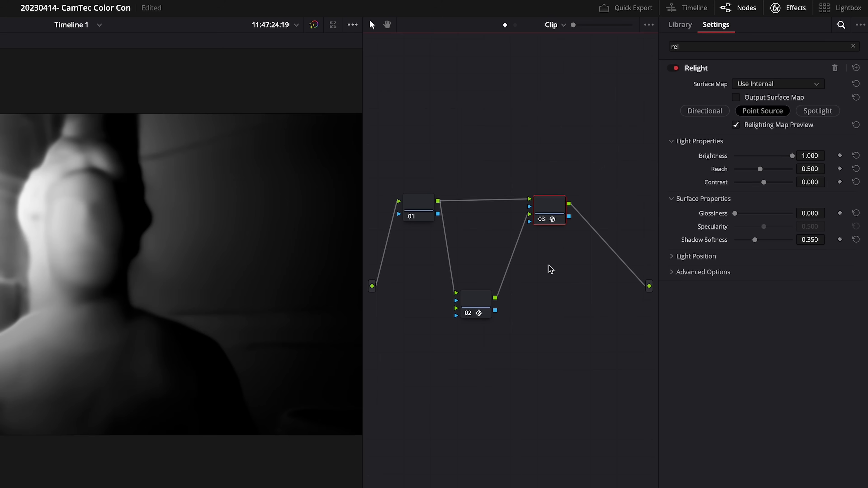
Step: Enable Output Surface Map in node 02's Relight settings
{"action": "left_click", "coordinate": [470, 314]}
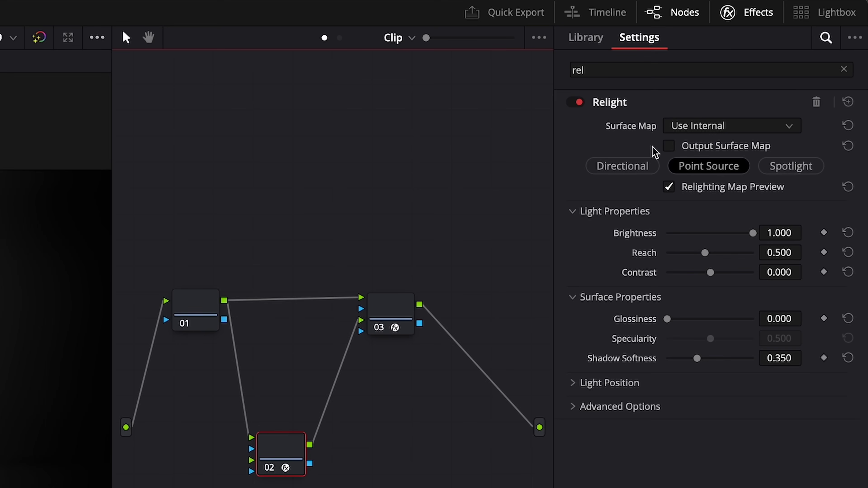
{"action": "left_click", "coordinate": [669, 148]}
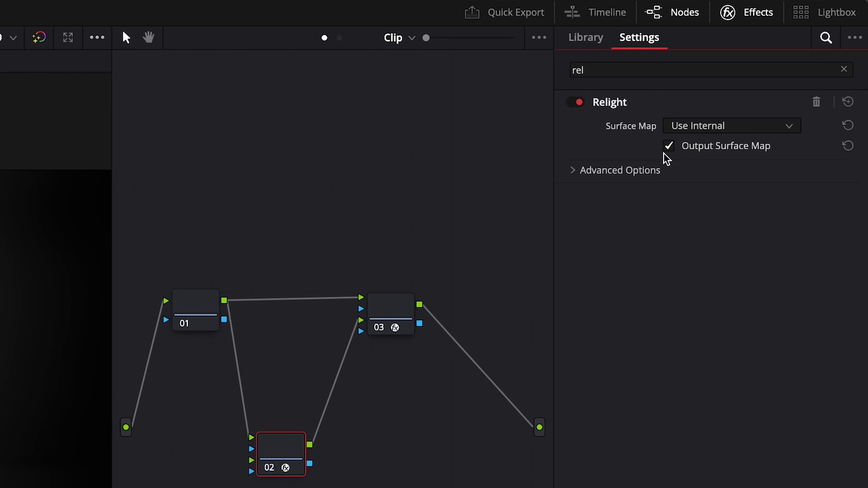
{"action": "left_click", "coordinate": [386, 319]}
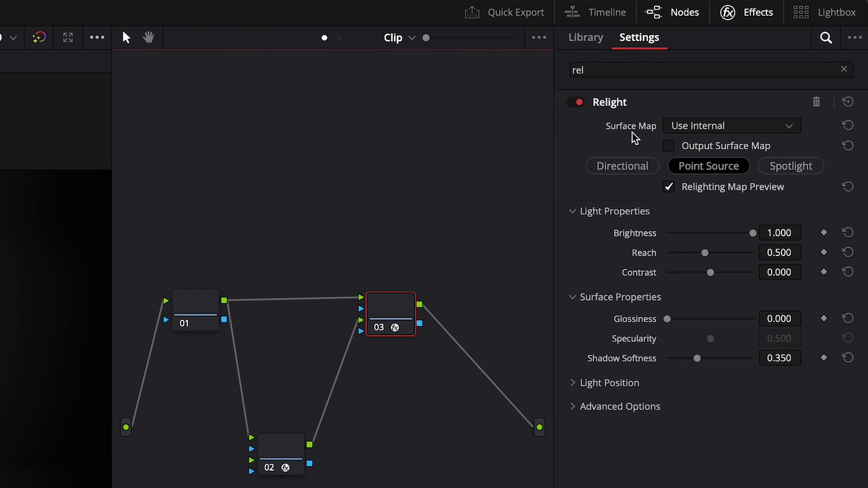
Step: Set node 03's Relight Surface Map to Use Input 2 and untick Relighting Map Preview
{"action": "left_click", "coordinate": [737, 130]}
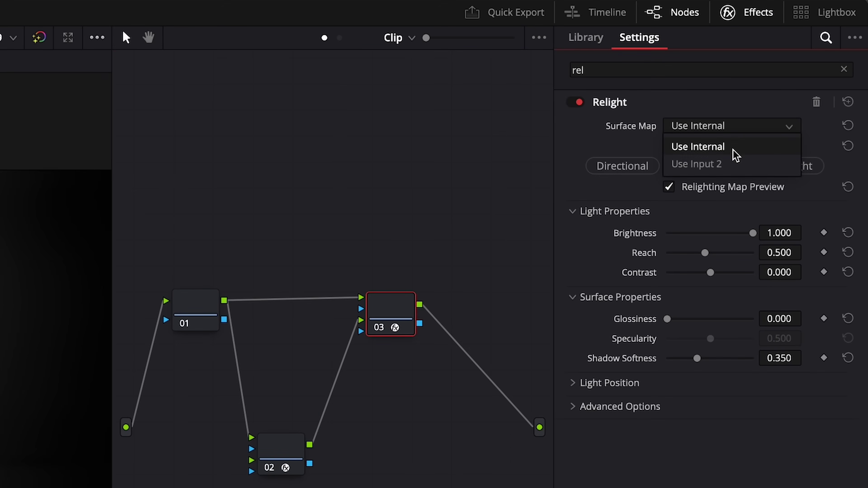
{"action": "left_click", "coordinate": [729, 167]}
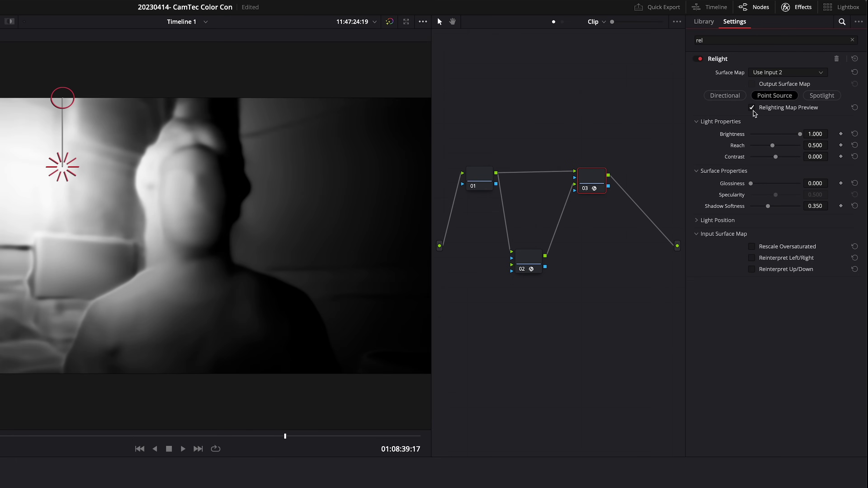
{"action": "left_click", "coordinate": [752, 108]}
{"action": "left_click_drag", "start_coordinate": [595, 185], "coordinate": [596, 189]}
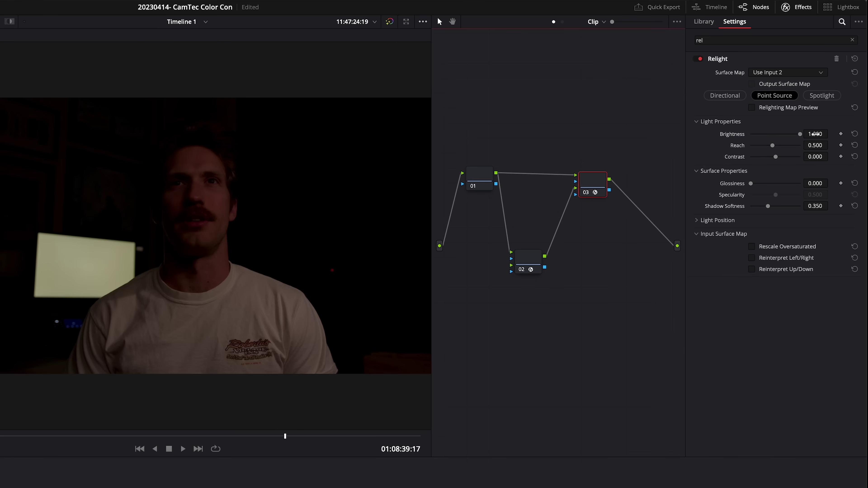
{"action": "mouse_move", "coordinate": [800, 136]}
{"action": "left_mouse_down"}
{"action": "mouse_move", "coordinate": [765, 139]}
{"action": "mouse_move", "coordinate": [812, 137]}
{"action": "left_mouse_up"}
{"action": "left_click_drag", "start_coordinate": [755, 184], "coordinate": [747, 189]}
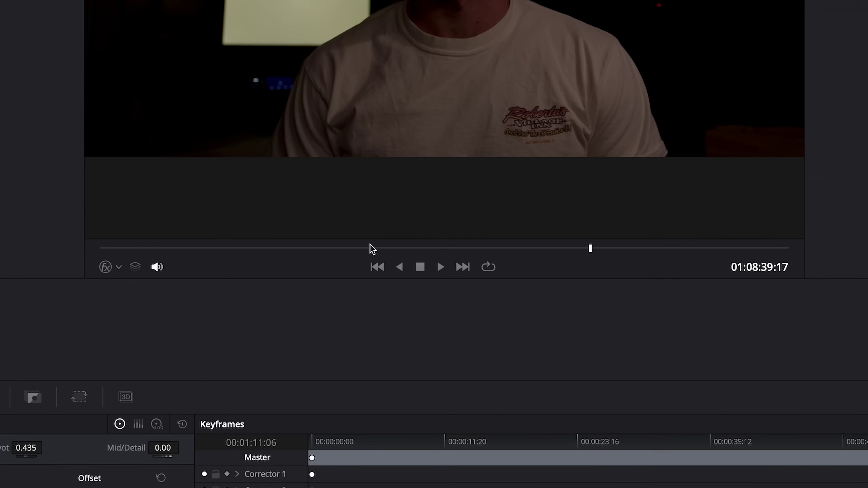
Step: Turn on Open FX Overlay under the viewer to reveal the Relight light handle
{"action": "left_click", "coordinate": [118, 267]}
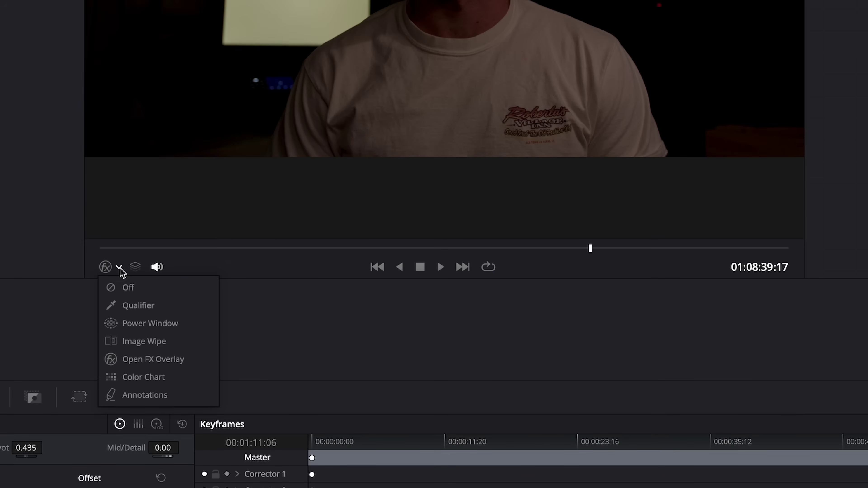
{"action": "left_click", "coordinate": [156, 360]}
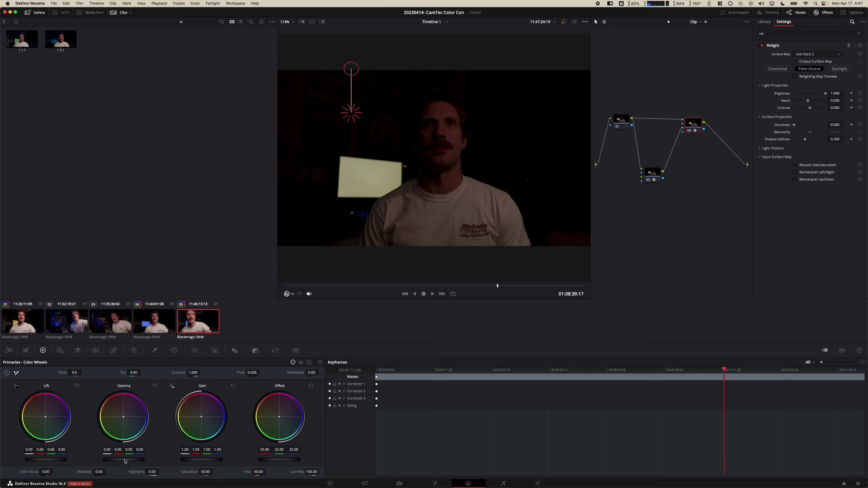
Step: Raise the Gamma master wheel and park the point light on the wall left of the head
{"action": "left_click_drag", "start_coordinate": [116, 460], "coordinate": [432, 440]}
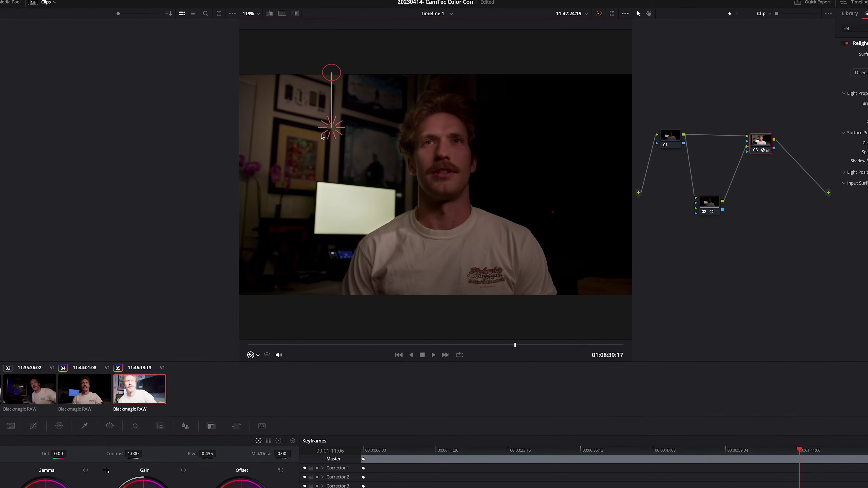
{"action": "left_click_drag", "start_coordinate": [347, 117], "coordinate": [553, 145]}
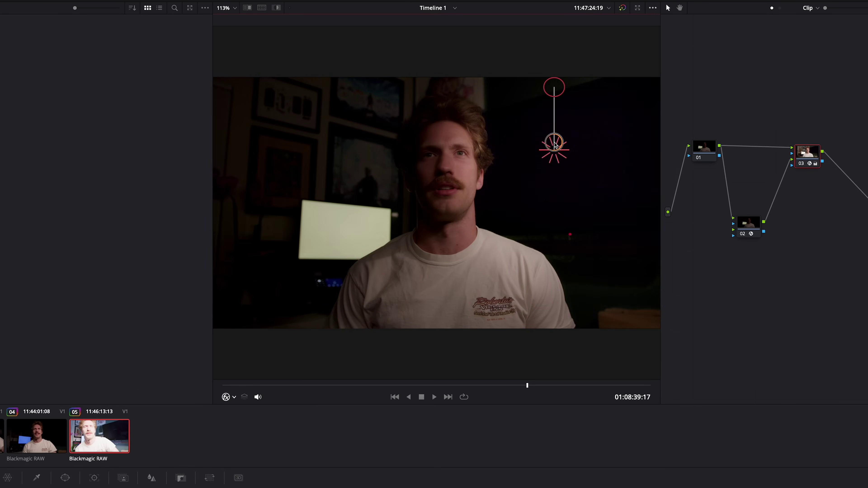
{"action": "left_click_drag", "start_coordinate": [553, 87], "coordinate": [557, 1]}
{"action": "left_click_drag", "start_coordinate": [547, 142], "coordinate": [326, 224]}
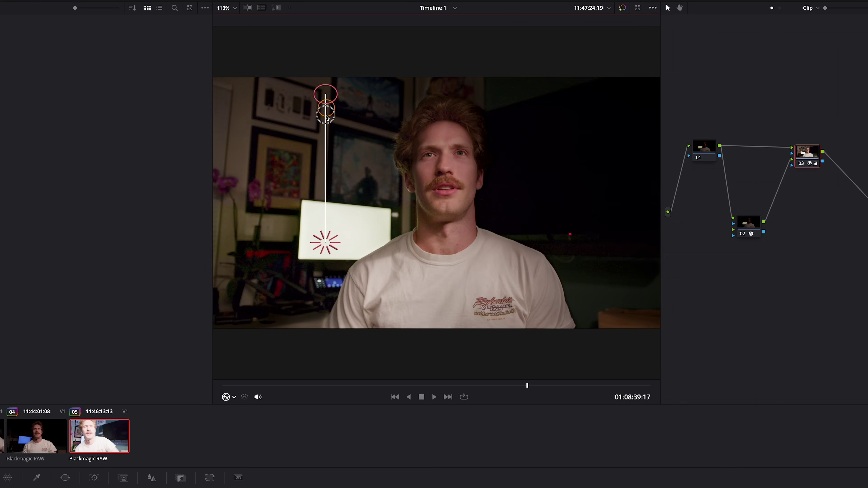
{"action": "left_click_drag", "start_coordinate": [341, 175], "coordinate": [367, 154]}
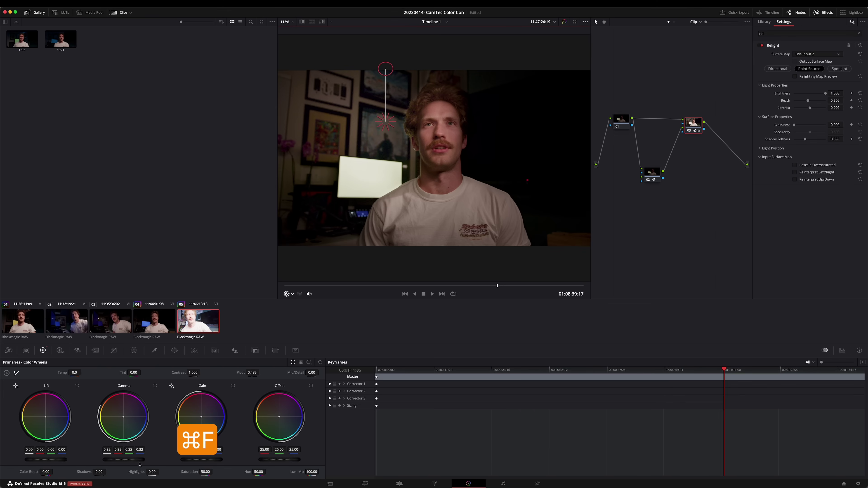
Step: Lower the Gamma master wheel until it reads 0.23
{"action": "left_click_drag", "start_coordinate": [129, 460], "coordinate": [64, 459]}
{"action": "mouse_move", "coordinate": [386, 121]}
{"action": "left_mouse_down"}
{"action": "mouse_move", "coordinate": [374, 114]}
{"action": "mouse_move", "coordinate": [389, 126]}
{"action": "left_mouse_up"}
{"action": "left_click_drag", "start_coordinate": [136, 461], "coordinate": [30, 465]}
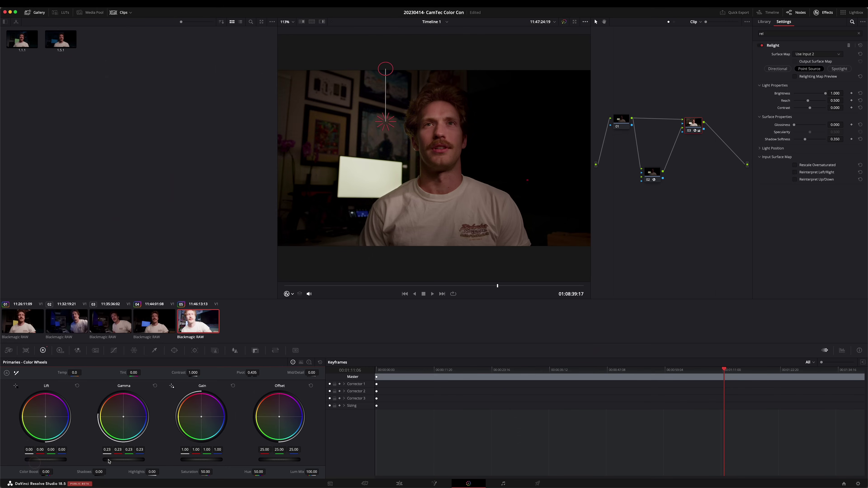